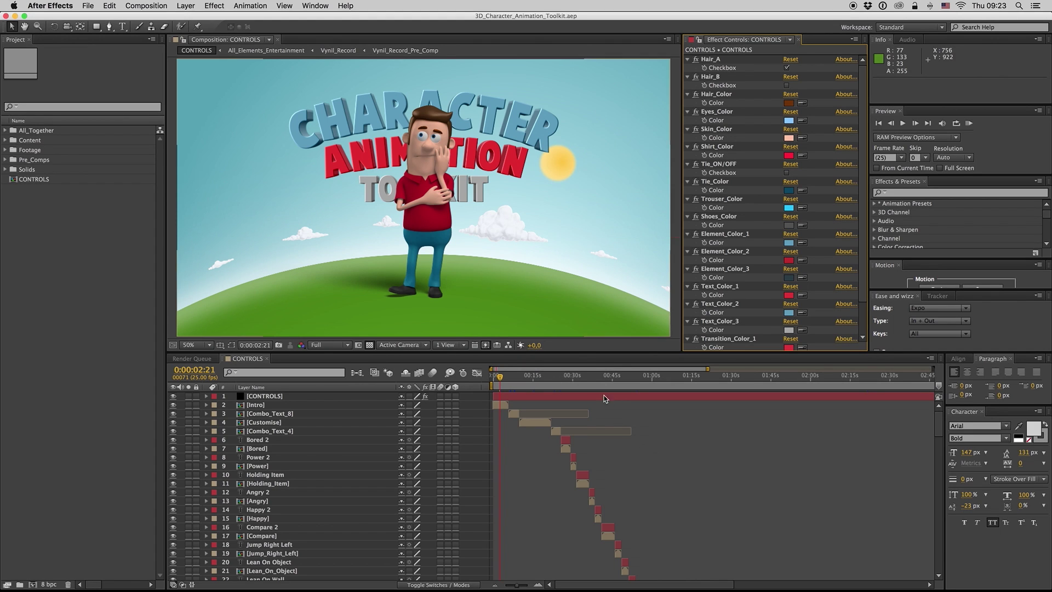
- On the CONTROLS layer, try the Hair_B hairstyle, then restore Hair_A
{"action": "left_click", "coordinate": [559, 395]}
{"action": "left_click", "coordinate": [708, 61]}
{"action": "left_click", "coordinate": [787, 67]}
{"action": "left_click", "coordinate": [788, 85]}
{"action": "left_click", "coordinate": [788, 85]}
{"action": "left_click", "coordinate": [788, 67]}
- Try black hair colour, then undo it
{"action": "left_click", "coordinate": [789, 103]}
{"action": "left_click_drag", "start_coordinate": [952, 290], "coordinate": [651, 250]}
{"action": "left_click", "coordinate": [635, 391]}
{"action": "left_click", "coordinate": [737, 266]}
{"action": "key", "text": "ctrl+z"}
- Try two darker brown skin tones, undoing each to keep the original skin
{"action": "left_click", "coordinate": [763, 122]}
{"action": "left_click", "coordinate": [717, 134]}
{"action": "left_click", "coordinate": [790, 139]}
{"action": "left_click_drag", "start_coordinate": [569, 338], "coordinate": [630, 347]}
{"action": "left_click", "coordinate": [741, 264]}
{"action": "key", "text": "ctrl+z"}
{"action": "left_click", "coordinate": [789, 139]}
{"action": "left_click_drag", "start_coordinate": [614, 352], "coordinate": [571, 344]}
{"action": "left_click", "coordinate": [748, 264]}
{"action": "key", "text": "ctrl+z"}
- Try a cyan shirt colour, then undo back to red
{"action": "left_click", "coordinate": [724, 147]}
{"action": "left_click", "coordinate": [790, 155]}
{"action": "left_click_drag", "start_coordinate": [649, 362], "coordinate": [649, 329]}
{"action": "left_click", "coordinate": [732, 264]}
{"action": "key", "text": "ctrl+z"}
- Enable the tie, try light blue, and undo to keep it dark
{"action": "left_click", "coordinate": [788, 173]}
{"action": "left_click", "coordinate": [788, 190]}
{"action": "left_click", "coordinate": [594, 296]}
{"action": "left_click", "coordinate": [746, 264]}
{"action": "key", "text": "ctrl+z"}
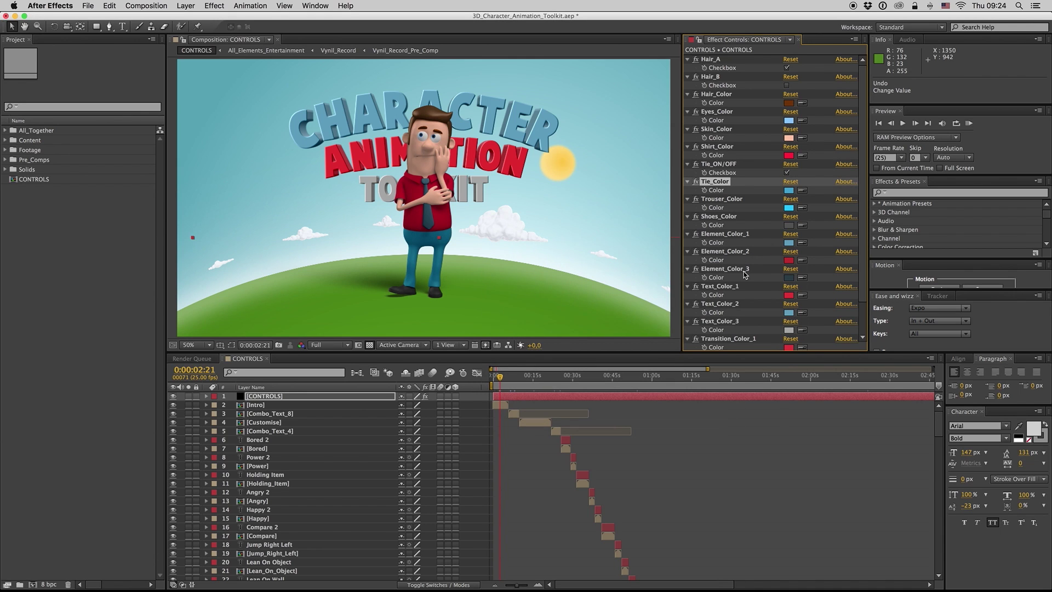
- Try a dark trouser colour, then undo it
{"action": "left_click", "coordinate": [735, 201]}
{"action": "left_click", "coordinate": [790, 208]}
{"action": "left_click", "coordinate": [616, 369]}
{"action": "left_click", "coordinate": [732, 264]}
{"action": "key", "text": "ctrl+z"}
- Set Shoes_Color to red
{"action": "left_click", "coordinate": [720, 216]}
{"action": "left_click", "coordinate": [790, 225]}
{"action": "left_click", "coordinate": [619, 299]}
{"action": "left_click", "coordinate": [745, 265]}
{"action": "left_click", "coordinate": [723, 235]}
{"action": "scroll", "coordinate": [864, 272], "scroll_direction": "down", "scroll_amount": 2}
{"action": "scroll", "coordinate": [864, 283], "scroll_direction": "up", "scroll_amount": 2}
- At the 30-second mark, reveal the Power layer's source and expand Character_Poses
{"action": "left_click", "coordinate": [573, 378]}
{"action": "scroll", "coordinate": [938, 432], "scroll_direction": "down", "scroll_amount": 2}
{"action": "scroll", "coordinate": [937, 431], "scroll_direction": "up", "scroll_amount": 2}
{"action": "left_click", "coordinate": [574, 467]}
{"action": "right_click", "coordinate": [574, 467]}
{"action": "left_click", "coordinate": [559, 479]}
{"action": "right_click", "coordinate": [574, 465]}
{"action": "left_click", "coordinate": [606, 429]}
{"action": "left_click", "coordinate": [14, 171]}
- Create the New_Movie composition and move it out of Character_Poses
{"action": "left_click", "coordinate": [53, 159]}
{"action": "left_click", "coordinate": [148, 10]}
{"action": "type", "text": "New"}
{"action": "key", "text": "Return"}
{"action": "left_click_drag", "start_coordinate": [47, 318], "coordinate": [7, 312]}
- Add the Power pose to New_Movie and enlarge the composition view
{"action": "left_click_drag", "start_coordinate": [48, 369], "coordinate": [373, 429]}
{"action": "key", "text": "equal"}
{"action": "key", "text": "equal"}
{"action": "key", "text": "equal"}
{"action": "left_click_drag", "start_coordinate": [683, 288], "coordinate": [722, 297]}
{"action": "left_click_drag", "start_coordinate": [692, 358], "coordinate": [692, 377]}
{"action": "left_click", "coordinate": [247, 416]}
{"action": "left_click_drag", "start_coordinate": [454, 227], "coordinate": [363, 258]}
{"action": "key", "text": "ctrl+z"}
- Set the Power layer's Scale to 75%, after briefly trying 50%
{"action": "key", "text": "s"}
{"action": "left_click", "coordinate": [435, 424]}
{"action": "type", "text": "50"}
{"action": "key", "text": "Return"}
{"action": "left_click", "coordinate": [430, 424]}
{"action": "key", "text": "Return"}
{"action": "left_click", "coordinate": [206, 415]}
{"action": "left_click", "coordinate": [186, 9]}
{"action": "left_click", "coordinate": [357, 33]}
- Create a white solid and place it behind the Power layer
{"action": "left_click", "coordinate": [636, 417]}
{"action": "left_click_drag", "start_coordinate": [521, 283], "coordinate": [503, 261]}
{"action": "left_click", "coordinate": [732, 265]}
{"action": "left_click", "coordinate": [730, 443]}
{"action": "left_click_drag", "start_coordinate": [261, 416], "coordinate": [261, 434]}
- Duplicate the Power layer and swap the duplicate's source to Relax
{"action": "left_click", "coordinate": [509, 396]}
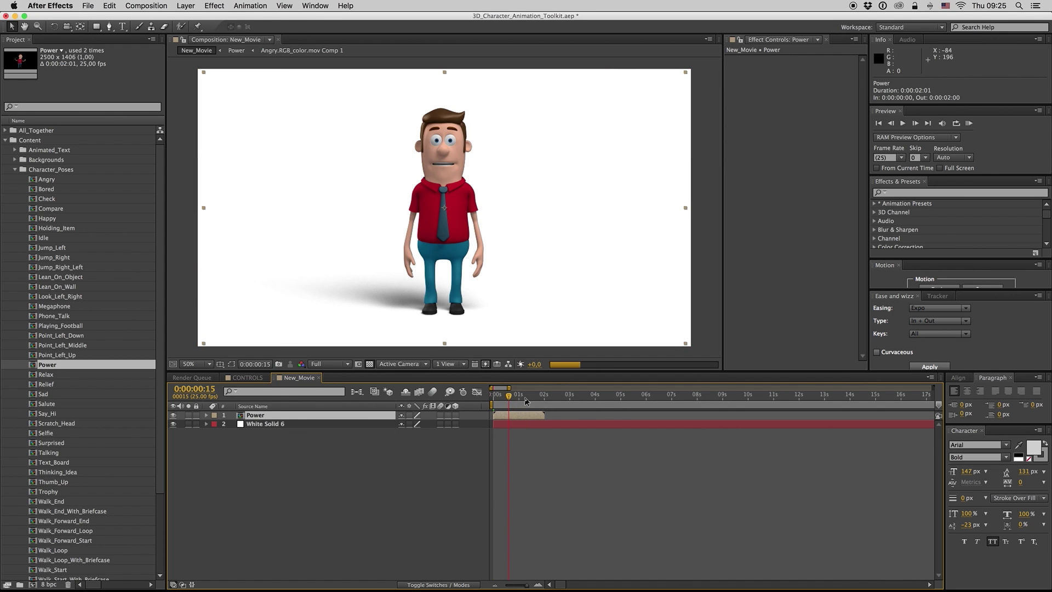
{"action": "left_click", "coordinate": [530, 396]}
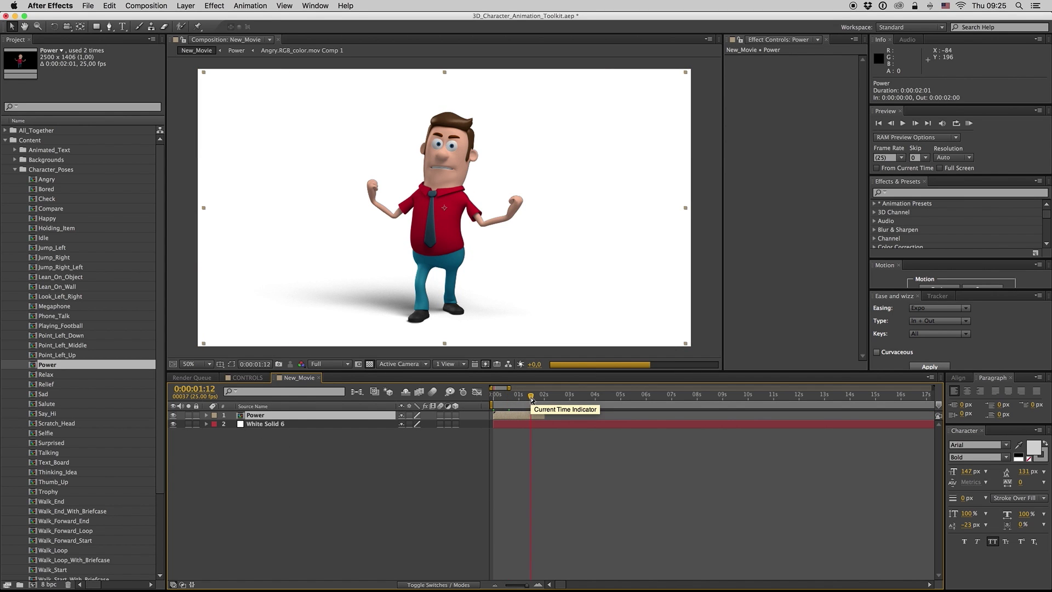
{"action": "left_click", "coordinate": [298, 446]}
{"action": "left_click", "coordinate": [255, 417]}
{"action": "key", "text": "ctrl+d"}
{"action": "left_click_drag", "start_coordinate": [44, 376], "coordinate": [279, 449]}
{"action": "key", "text": "equal"}
{"action": "key", "text": "equal"}
- Start the Relax layer after Power ends and extend its end
{"action": "left_click_drag", "start_coordinate": [515, 420], "coordinate": [724, 426]}
{"action": "key", "text": "minus"}
{"action": "left_click_drag", "start_coordinate": [647, 415], "coordinate": [730, 420]}
{"action": "left_click", "coordinate": [597, 446]}
{"action": "left_click_drag", "start_coordinate": [551, 396], "coordinate": [565, 398]}
- Preview the animation at Quarter resolution
{"action": "key", "text": "space"}
{"action": "left_click", "coordinate": [314, 364]}
{"action": "left_click", "coordinate": [333, 417]}
{"action": "key", "text": "space"}
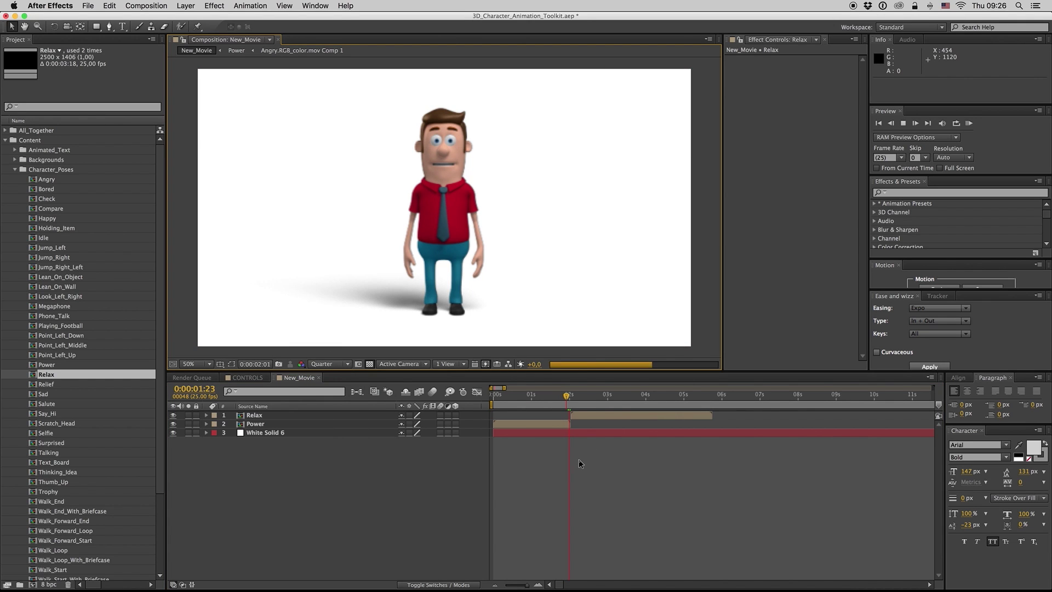
{"action": "key", "text": "space"}
{"action": "left_click", "coordinate": [329, 364]}
- Restore Full preview resolution and scrub to the seated Relax pose
{"action": "left_click", "coordinate": [328, 391]}
{"action": "left_click_drag", "start_coordinate": [634, 396], "coordinate": [657, 400]}
{"action": "left_click", "coordinate": [610, 415]}
{"action": "left_click", "coordinate": [591, 422]}
- Browse the Elements folder, then return to the Character_Poses folder
{"action": "left_click", "coordinate": [15, 169]}
{"action": "left_click", "coordinate": [15, 200]}
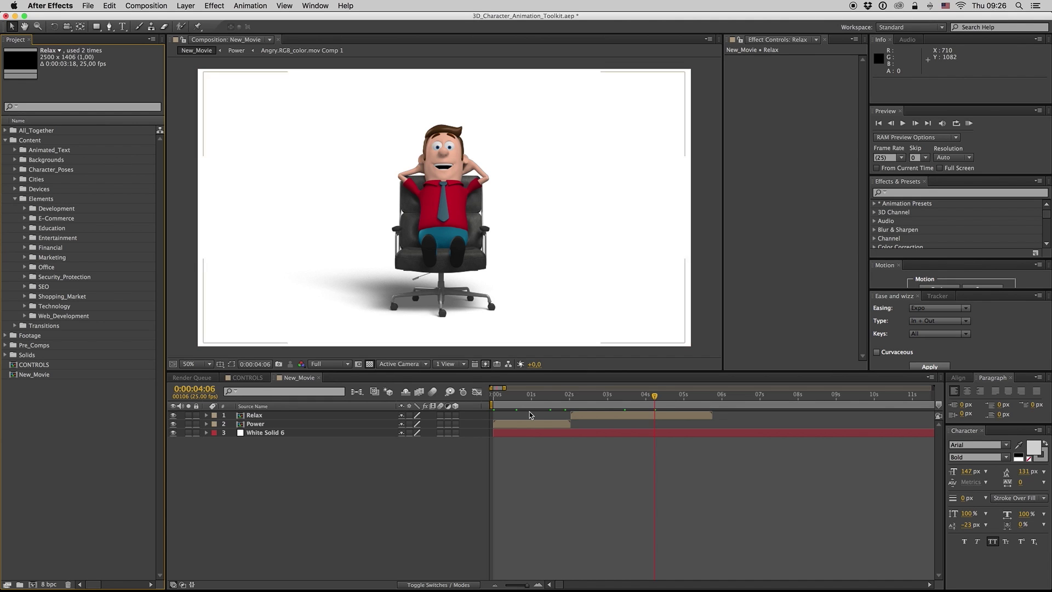
{"action": "left_click", "coordinate": [535, 396]}
{"action": "left_click", "coordinate": [15, 199]}
{"action": "left_click", "coordinate": [16, 170]}
- Open the Compare composition, fit the view, and inspect layer 1 at 2:08
{"action": "double_click", "coordinate": [49, 198]}
{"action": "left_click_drag", "start_coordinate": [757, 399], "coordinate": [800, 404]}
{"action": "left_click", "coordinate": [194, 363]}
{"action": "left_click", "coordinate": [212, 383]}
{"action": "left_click", "coordinate": [802, 405]}
{"action": "left_click", "coordinate": [805, 417]}
{"action": "right_click", "coordinate": [778, 418]}
{"action": "left_click", "coordinate": [810, 429]}
{"action": "scroll", "coordinate": [154, 418], "scroll_direction": "down", "scroll_amount": 5}
{"action": "left_click", "coordinate": [33, 355]}
{"action": "left_click", "coordinate": [26, 355]}
{"action": "left_click", "coordinate": [52, 423]}
{"action": "mouse_move", "coordinate": [64, 440]}
{"action": "left_mouse_down", "text": "alt"}
{"action": "mouse_move", "coordinate": [329, 543]}
{"action": "mouse_move", "coordinate": [295, 423]}
{"action": "left_mouse_up", "text": "alt"}
{"action": "key", "text": "s"}
{"action": "key", "text": "s"}
{"action": "left_click", "coordinate": [745, 401]}
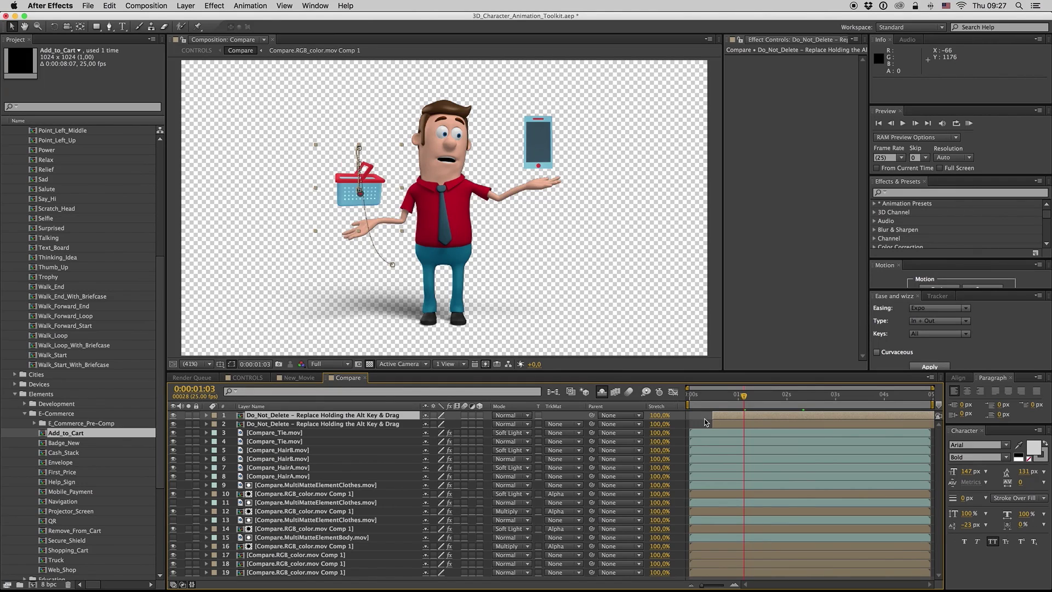
{"action": "key", "text": "ctrl+z"}
{"action": "key", "text": "ctrl+Down"}
{"action": "left_click_drag", "start_coordinate": [51, 481], "coordinate": [326, 426], "text": "alt"}
{"action": "key", "text": "ctrl+z"}
- Close the Compare composition and browse the Financial elements folder
{"action": "left_click", "coordinate": [366, 380]}
{"action": "left_click", "coordinate": [25, 415]}
{"action": "left_click", "coordinate": [24, 443]}
{"action": "scroll", "coordinate": [24, 460], "scroll_direction": "down", "scroll_amount": 2}
{"action": "left_click", "coordinate": [51, 462]}
{"action": "left_click", "coordinate": [58, 414]}
- Add Bank to the right, shift the character left, and layer Bank below
{"action": "left_click_drag", "start_coordinate": [54, 404], "coordinate": [309, 423]}
{"action": "left_click_drag", "start_coordinate": [439, 257], "coordinate": [588, 263]}
{"action": "left_click", "coordinate": [543, 434]}
{"action": "left_click", "coordinate": [597, 415], "text": "shift"}
{"action": "left_click_drag", "start_coordinate": [435, 202], "coordinate": [367, 204]}
{"action": "left_click_drag", "start_coordinate": [253, 424], "coordinate": [251, 442]}
- Align the Relax layer to start at 2:01, where Power ends
{"action": "left_click", "coordinate": [559, 398]}
{"action": "left_click", "coordinate": [543, 425]}
{"action": "left_click", "coordinate": [494, 395]}
{"action": "left_click", "coordinate": [571, 395]}
{"action": "key", "text": "="}
{"action": "left_click_drag", "start_coordinate": [571, 419], "coordinate": [446, 396]}
{"action": "key", "text": "Page_Up"}
{"action": "left_click", "coordinate": [661, 461]}
{"action": "key", "text": "semicolon"}
{"action": "left_click_drag", "start_coordinate": [580, 395], "coordinate": [606, 398]}
- Set the Bank layer's Scale to 75%
{"action": "left_click", "coordinate": [575, 433]}
{"action": "key", "text": "s"}
{"action": "left_click", "coordinate": [433, 441]}
{"action": "type", "text": "5"}
{"action": "key", "text": "Return"}
{"action": "left_click", "coordinate": [674, 432]}
{"action": "left_click", "coordinate": [700, 395]}
- Open the Bank precomp and switch its CONTROLS layer from 5-second to 8-second animation
{"action": "double_click", "coordinate": [657, 435]}
{"action": "left_click", "coordinate": [675, 416]}
{"action": "left_click", "coordinate": [739, 395]}
{"action": "left_click", "coordinate": [806, 85]}
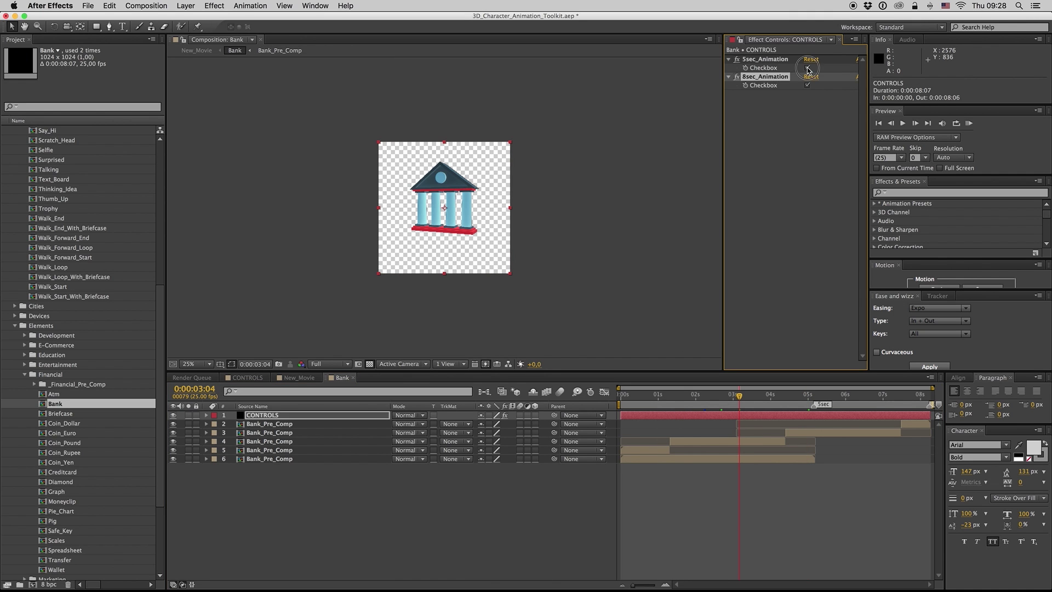
{"action": "left_click", "coordinate": [808, 67]}
{"action": "left_click", "coordinate": [852, 403]}
- Compare the 5-second and 8-second animations, keep 8-second, and return to CONTROLS
{"action": "left_click", "coordinate": [900, 400]}
{"action": "mouse_move", "coordinate": [902, 399]}
{"action": "left_mouse_down"}
{"action": "mouse_move", "coordinate": [912, 404]}
{"action": "mouse_move", "coordinate": [874, 400]}
{"action": "left_mouse_up"}
{"action": "left_click", "coordinate": [808, 85]}
{"action": "left_click", "coordinate": [756, 400]}
{"action": "left_click", "coordinate": [808, 68]}
{"action": "left_click", "coordinate": [299, 378]}
{"action": "left_click", "coordinate": [257, 377]}
- Scrub the CONTROLS timeline to inspect the All_Elements_Financial layer
{"action": "left_click", "coordinate": [619, 416]}
{"action": "left_click", "coordinate": [808, 395]}
{"action": "left_click", "coordinate": [896, 396]}
{"action": "left_click_drag", "start_coordinate": [707, 387], "coordinate": [936, 388]}
{"action": "left_click_drag", "start_coordinate": [939, 445], "coordinate": [939, 576]}
{"action": "left_click", "coordinate": [822, 396]}
{"action": "left_click", "coordinate": [827, 436]}
{"action": "left_click_drag", "start_coordinate": [938, 548], "coordinate": [939, 415]}
{"action": "left_click", "coordinate": [833, 418]}
- Set the first element colour to green and the next one to purple
{"action": "left_click", "coordinate": [810, 243]}
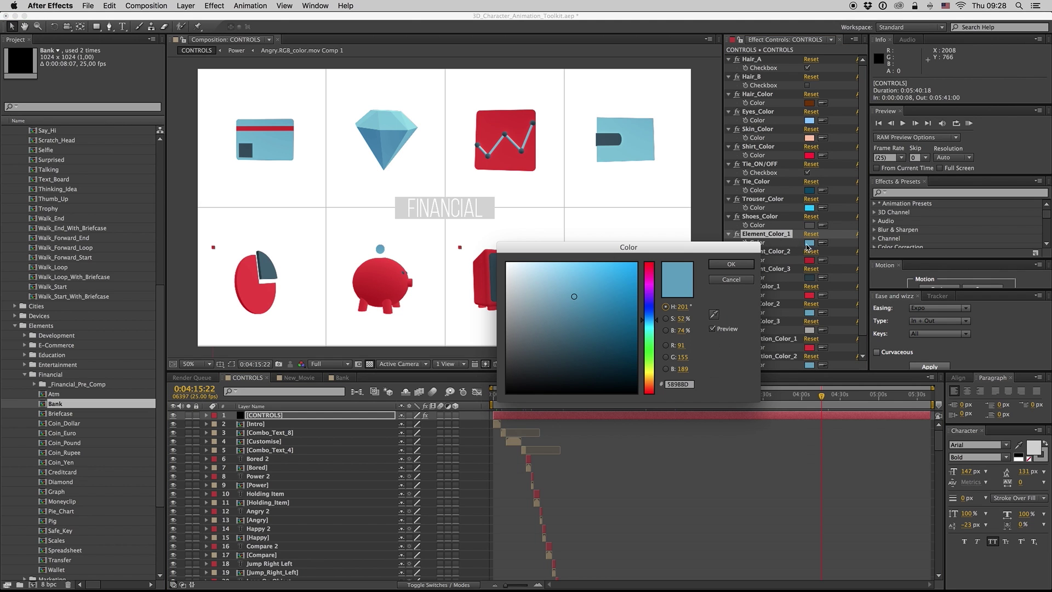
{"action": "left_click", "coordinate": [649, 350]}
{"action": "left_click_drag", "start_coordinate": [622, 279], "coordinate": [637, 265]}
{"action": "key", "text": "Return"}
{"action": "left_click", "coordinate": [810, 260]}
{"action": "left_click_drag", "start_coordinate": [654, 337], "coordinate": [649, 287]}
{"action": "left_click", "coordinate": [618, 284]}
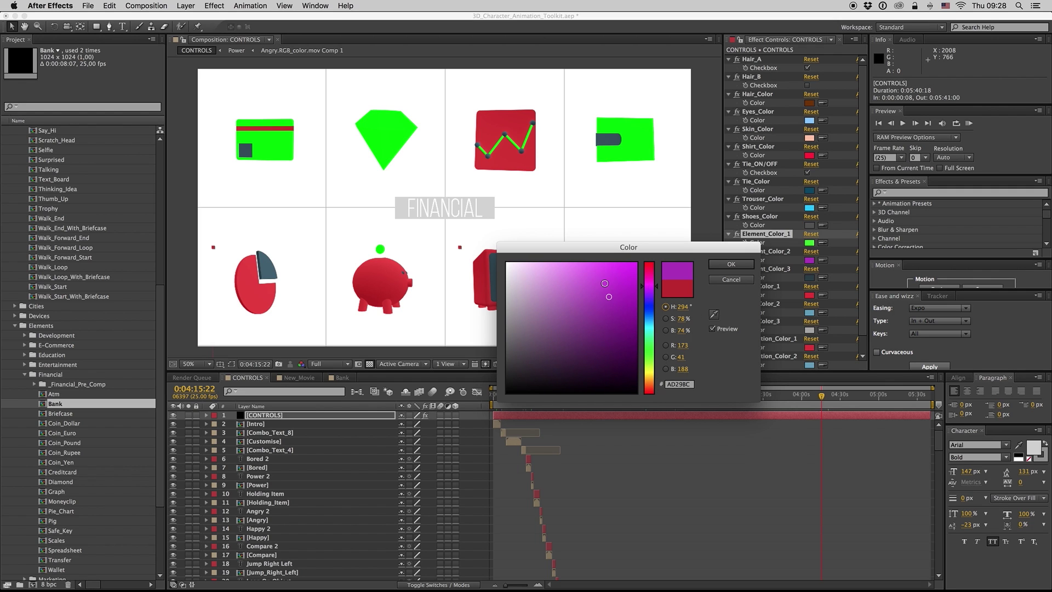
{"action": "key", "text": "Return"}
- Set Element_Color_3 to red, undo once, and go to the Bank composition
{"action": "left_click", "coordinate": [810, 277]}
{"action": "mouse_move", "coordinate": [651, 308]}
{"action": "left_mouse_down"}
{"action": "mouse_move", "coordinate": [650, 263]}
{"action": "mouse_move", "coordinate": [600, 282]}
{"action": "left_mouse_up"}
{"action": "key", "text": "Return"}
{"action": "key", "text": "ctrl+z"}
{"action": "key", "text": "ctrl+z"}
{"action": "key", "text": "ctrl+z"}
{"action": "left_click", "coordinate": [347, 378]}
{"action": "left_click", "coordinate": [735, 414]}
- Open Bank_Pre_Comp and select the local colour switch effect on Local_Colors_Controls
{"action": "double_click", "coordinate": [690, 444]}
{"action": "left_click", "coordinate": [418, 378]}
{"action": "left_click", "coordinate": [726, 482]}
{"action": "double_click", "coordinate": [777, 461]}
{"action": "left_click", "coordinate": [659, 415]}
{"action": "left_click", "coordinate": [677, 398]}
{"action": "left_click", "coordinate": [749, 60]}
{"action": "left_click_drag", "start_coordinate": [722, 81], "coordinate": [661, 81]}
- Turn on local colours: Color_1 purple, Color_2 dark green, Color_3 grey-blue
{"action": "left_click", "coordinate": [776, 69]}
{"action": "left_click", "coordinate": [778, 85]}
{"action": "left_click", "coordinate": [595, 312]}
{"action": "left_click", "coordinate": [731, 264]}
{"action": "left_click", "coordinate": [778, 103]}
{"action": "left_click", "coordinate": [605, 330]}
{"action": "left_click", "coordinate": [731, 264]}
{"action": "left_click", "coordinate": [779, 121]}
{"action": "left_click", "coordinate": [559, 307]}
{"action": "left_click", "coordinate": [742, 266]}
- Switch local colours off to restore the original bank, and close Bank_Pre_Comp
{"action": "left_click", "coordinate": [713, 60]}
{"action": "left_click", "coordinate": [779, 70]}
{"action": "left_click", "coordinate": [460, 536]}
{"action": "left_click", "coordinate": [420, 378]}
- Nudge the bank illustration left and collapse the Financial and Elements folders
{"action": "left_click_drag", "start_coordinate": [565, 229], "coordinate": [537, 230]}
{"action": "left_click", "coordinate": [251, 378]}
{"action": "scroll", "coordinate": [937, 445], "scroll_direction": "down", "scroll_amount": 15}
{"action": "scroll", "coordinate": [929, 509], "scroll_direction": "down", "scroll_amount": 15}
{"action": "left_click", "coordinate": [298, 377]}
{"action": "left_click", "coordinate": [24, 375]}
{"action": "left_click", "coordinate": [15, 404]}
{"action": "scroll", "coordinate": [156, 280], "scroll_direction": "up", "scroll_amount": 3}
- Add Animated_Text_6 from the Animated_Text > Text folder to New_Movie
{"action": "left_click", "coordinate": [15, 170]}
{"action": "left_click", "coordinate": [48, 163]}
{"action": "left_click", "coordinate": [40, 150]}
{"action": "left_click", "coordinate": [14, 150]}
{"action": "left_click", "coordinate": [48, 167]}
{"action": "left_click", "coordinate": [27, 170]}
{"action": "left_click_drag", "start_coordinate": [78, 190], "coordinate": [461, 190]}
{"action": "left_click_drag", "start_coordinate": [73, 237], "coordinate": [303, 428]}
- Scale the Animated_Text_6 layer to 70% and move it up and right
{"action": "key", "text": "s"}
{"action": "left_click", "coordinate": [417, 423]}
{"action": "key", "text": "Return"}
{"action": "left_click_drag", "start_coordinate": [461, 175], "coordinate": [532, 125]}
{"action": "left_click", "coordinate": [526, 207]}
{"action": "left_click", "coordinate": [640, 415]}
- Open the Text_Placeholder_6 precomp and change its placeholder text to WRITE TEXT
{"action": "double_click", "coordinate": [641, 416]}
{"action": "double_click", "coordinate": [294, 424]}
{"action": "double_click", "coordinate": [264, 414]}
{"action": "type", "text": "WRITE TEXT"}
- Commit the WRITE TEXT edit, close the precomps, and preview New_Movie from the start
{"action": "left_click", "coordinate": [396, 455]}
{"action": "left_click", "coordinate": [465, 377]}
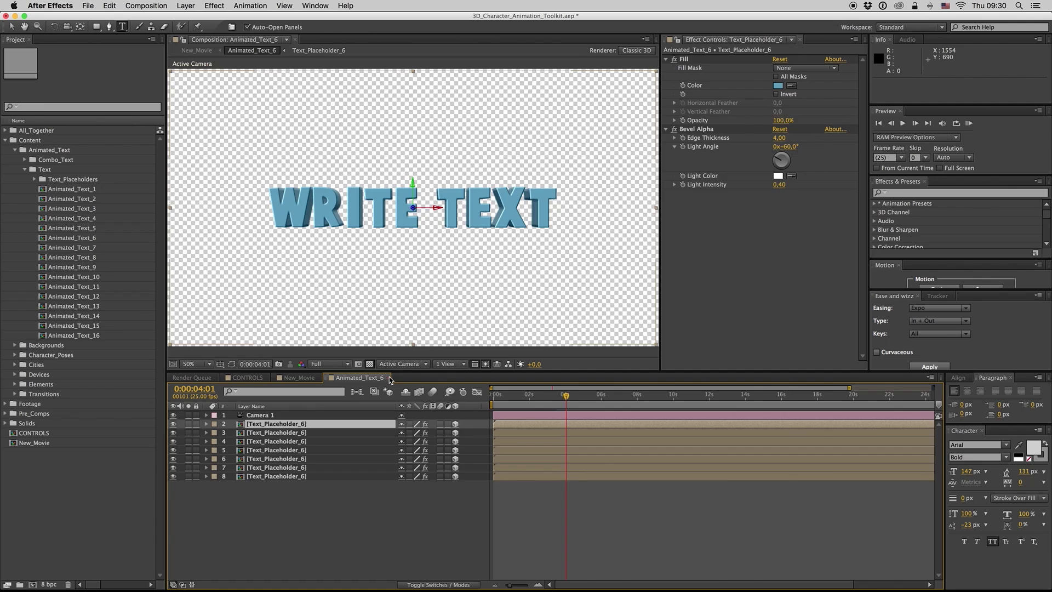
{"action": "left_click", "coordinate": [390, 378]}
{"action": "left_click", "coordinate": [499, 398]}
{"action": "key", "text": "space"}
{"action": "left_click", "coordinate": [580, 417]}
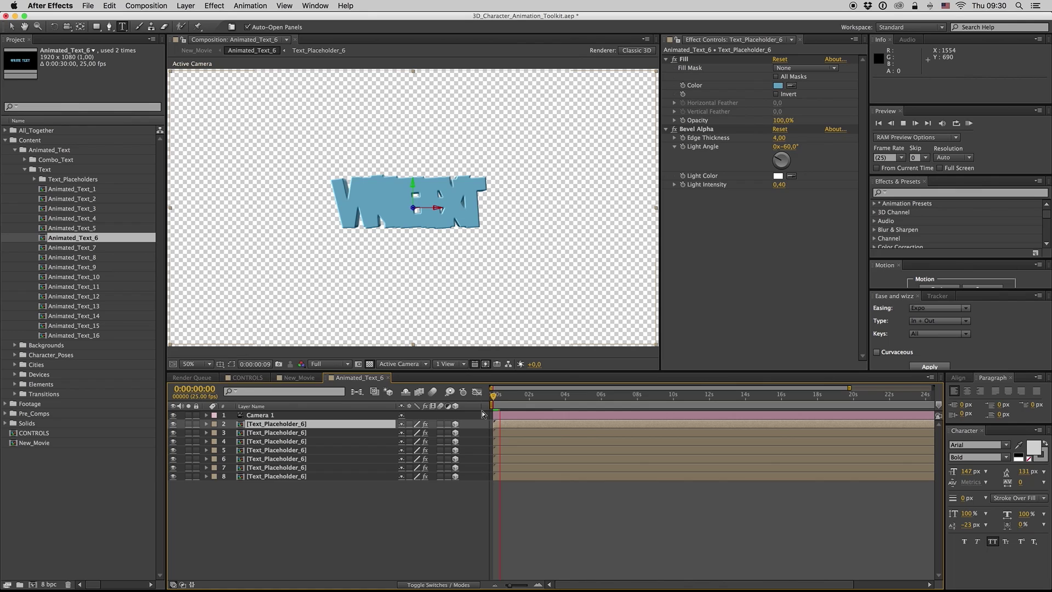
{"action": "key", "text": "space"}
- Replace the text layer's source with Combo_Text_2 from the Combo_Text folder
{"action": "left_click", "coordinate": [324, 377]}
{"action": "left_click", "coordinate": [656, 395]}
{"action": "left_click", "coordinate": [25, 170]}
{"action": "left_click", "coordinate": [25, 159]}
{"action": "left_click_drag", "start_coordinate": [69, 199], "coordinate": [295, 449]}
- Browse the combo text animations on the CONTROLS timeline
{"action": "left_click", "coordinate": [248, 378]}
{"action": "left_click", "coordinate": [288, 541]}
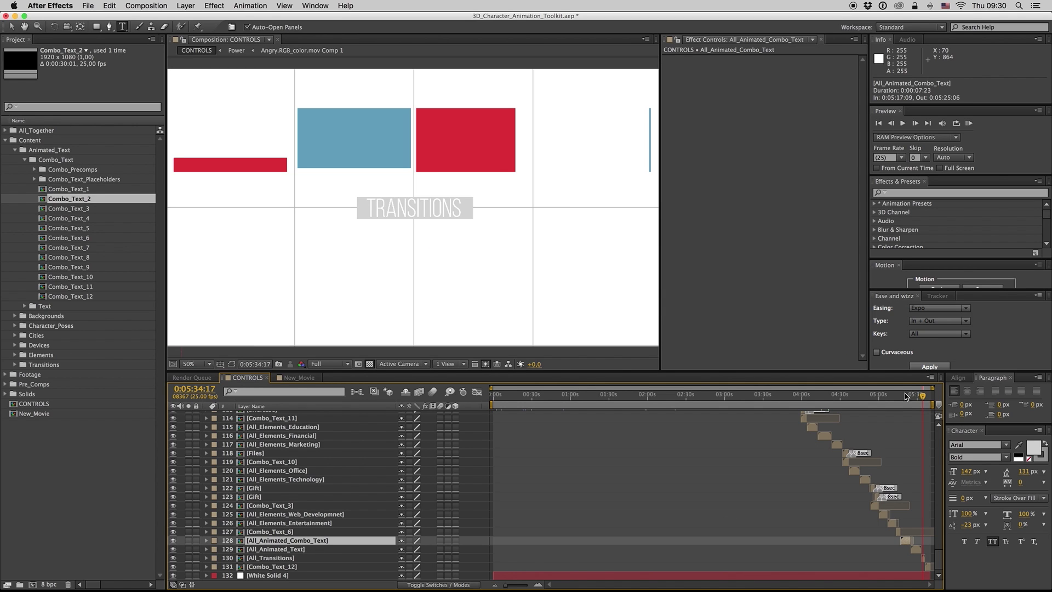
{"action": "left_click", "coordinate": [906, 394]}
{"action": "key", "text": "equal"}
{"action": "key", "text": "equal"}
{"action": "key", "text": "equal"}
{"action": "left_click", "coordinate": [921, 585]}
{"action": "left_click", "coordinate": [721, 399]}
{"action": "left_click_drag", "start_coordinate": [722, 397], "coordinate": [812, 396]}
- Browse the All_Animated_Text and transitions sections, then return to New_Movie
{"action": "left_click", "coordinate": [808, 549]}
{"action": "left_click", "coordinate": [871, 397]}
{"action": "left_click", "coordinate": [872, 557]}
{"action": "left_click", "coordinate": [877, 398]}
{"action": "left_click", "coordinate": [294, 378]}
- Close New_Movie and open the Globe background composition from Backgrounds
{"action": "left_click", "coordinate": [207, 442]}
{"action": "left_click_drag", "start_coordinate": [657, 400], "coordinate": [646, 399]}
{"action": "left_click", "coordinate": [313, 378]}
{"action": "left_click", "coordinate": [23, 160]}
{"action": "left_click", "coordinate": [19, 159]}
{"action": "double_click", "coordinate": [47, 169]}
{"action": "left_click", "coordinate": [722, 398]}
{"action": "left_click_drag", "start_coordinate": [726, 399], "coordinate": [729, 399]}
- In CONTROLS, open the Mobile precomp and inspect its _Mobile_Black_Vertical layer
{"action": "left_click", "coordinate": [247, 377]}
{"action": "scroll", "coordinate": [661, 478], "scroll_direction": "down", "scroll_amount": 3}
{"action": "left_click_drag", "start_coordinate": [941, 557], "coordinate": [941, 515]}
{"action": "scroll", "coordinate": [843, 491], "scroll_direction": "down", "scroll_amount": 5}
{"action": "scroll", "coordinate": [756, 466], "scroll_direction": "up", "scroll_amount": 4}
{"action": "scroll", "coordinate": [755, 467], "scroll_direction": "up", "scroll_amount": 5}
{"action": "left_click", "coordinate": [763, 397]}
{"action": "double_click", "coordinate": [757, 535]}
{"action": "left_click", "coordinate": [726, 443]}
{"action": "left_click", "coordinate": [282, 451]}
{"action": "right_click", "coordinate": [301, 452]}
- Look through the _App_Image and _Mobile_White_Horizontal compositions, then return to Mobile
{"action": "double_click", "coordinate": [55, 296]}
{"action": "left_click", "coordinate": [397, 377]}
{"action": "double_click", "coordinate": [68, 326]}
{"action": "left_click", "coordinate": [609, 399]}
{"action": "left_click", "coordinate": [437, 377]}
{"action": "left_click", "coordinate": [304, 491]}
- Open _Mobile_Black_Vertical and its vertical placeholder precomp at the timeline start
{"action": "double_click", "coordinate": [289, 450]}
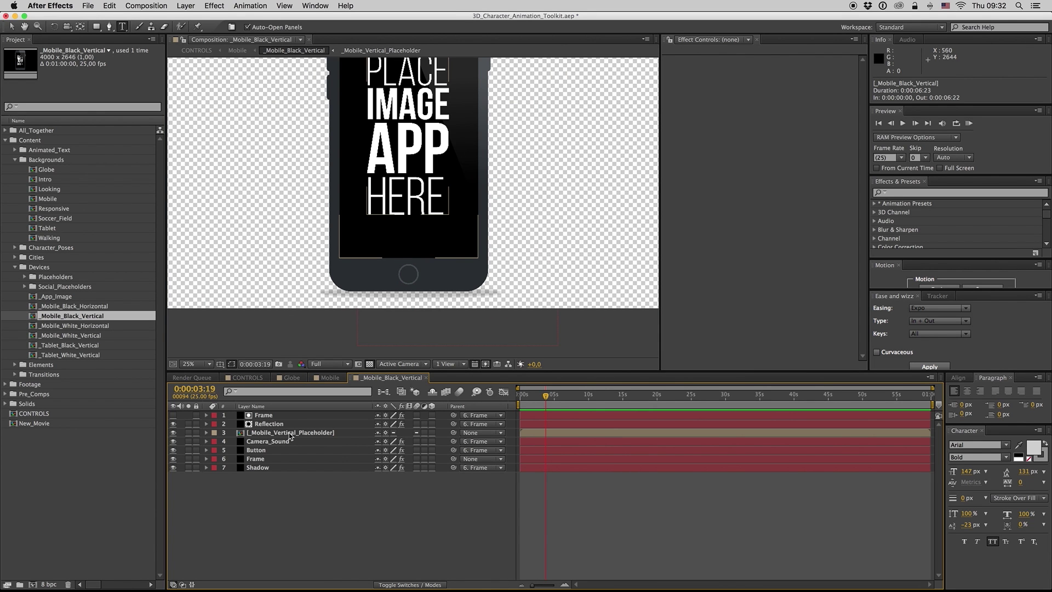
{"action": "double_click", "coordinate": [289, 433]}
{"action": "left_click_drag", "start_coordinate": [727, 396], "coordinate": [621, 398]}
{"action": "scroll", "coordinate": [462, 206], "scroll_direction": "down", "scroll_amount": 1}
{"action": "left_click_drag", "start_coordinate": [457, 226], "coordinate": [457, 216]}
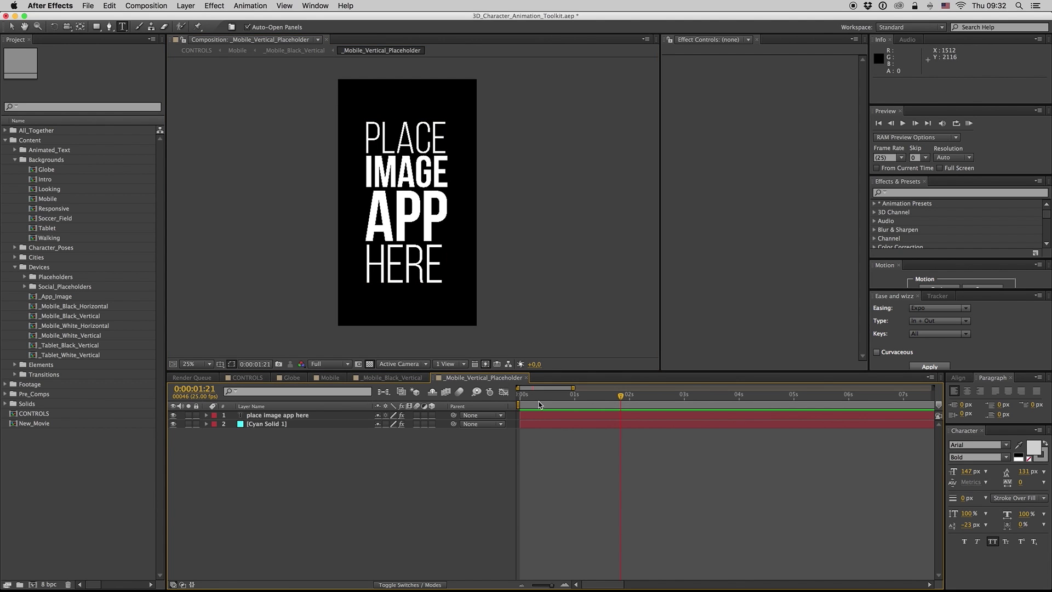
{"action": "key", "text": "Home"}
{"action": "key", "text": "equal"}
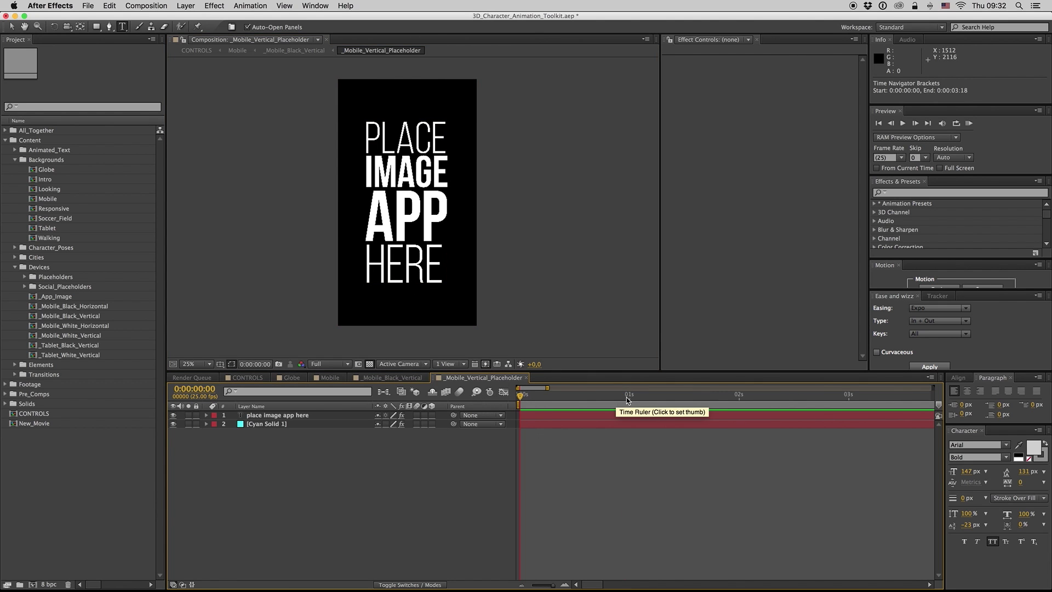
- Split Cyan Solid 1 at the 1-second mark
{"action": "left_click", "coordinate": [626, 396]}
{"action": "key", "text": "super+Down"}
{"action": "left_click", "coordinate": [174, 415]}
{"action": "left_click", "coordinate": [257, 424]}
{"action": "key", "text": "super+shift+d"}
- Set the split solid's fill colour to red and preview the placeholder
{"action": "left_click", "coordinate": [777, 85]}
{"action": "left_click", "coordinate": [612, 303]}
{"action": "left_click", "coordinate": [737, 266]}
{"action": "left_click", "coordinate": [654, 483]}
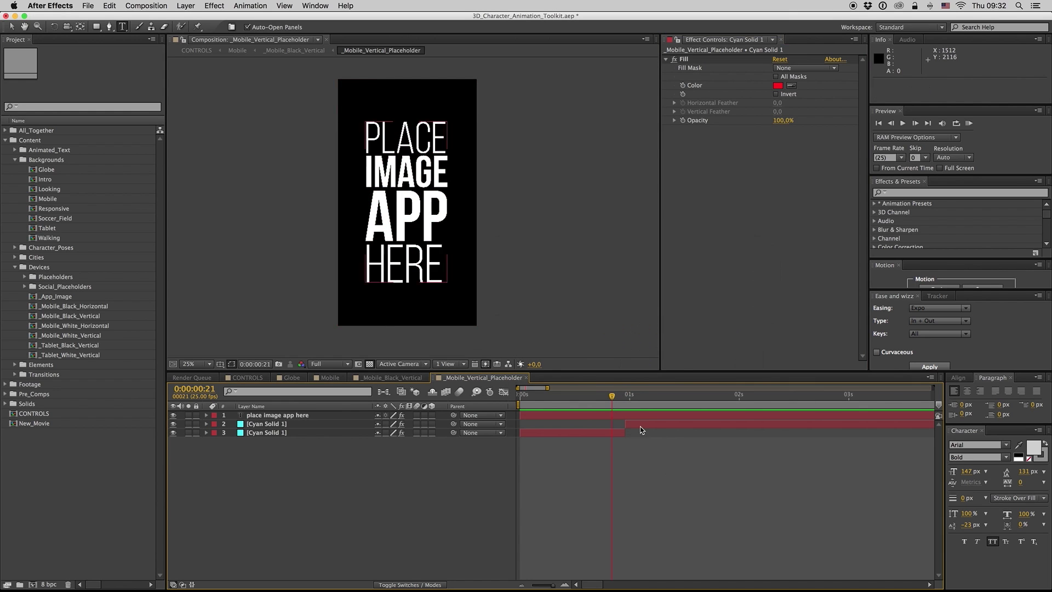